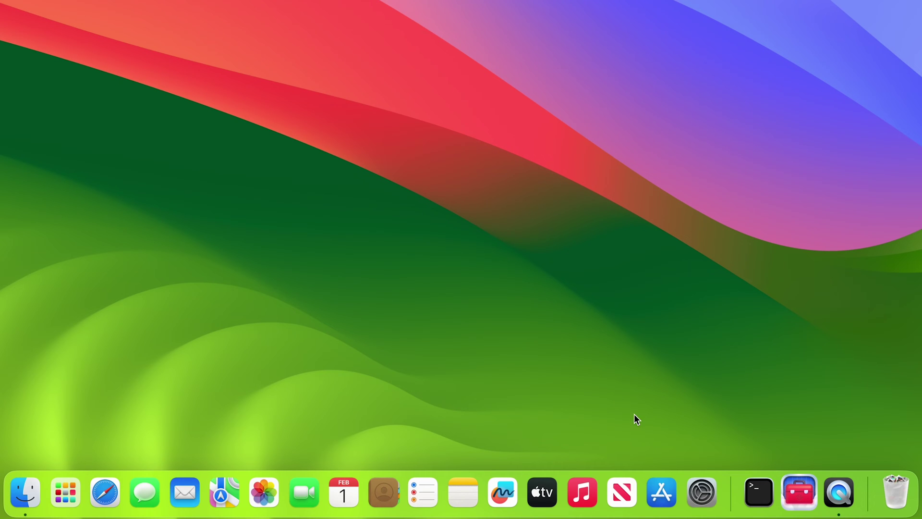
# - Check in General > Startup Disk that Macintosh HD with macOS 14.1 is selected
pyautogui.click(702, 492)
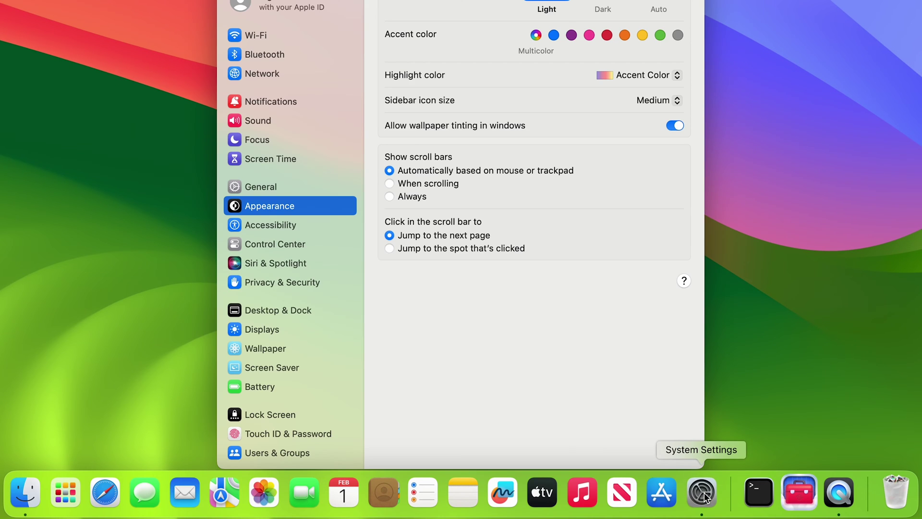
pyautogui.click(267, 189)
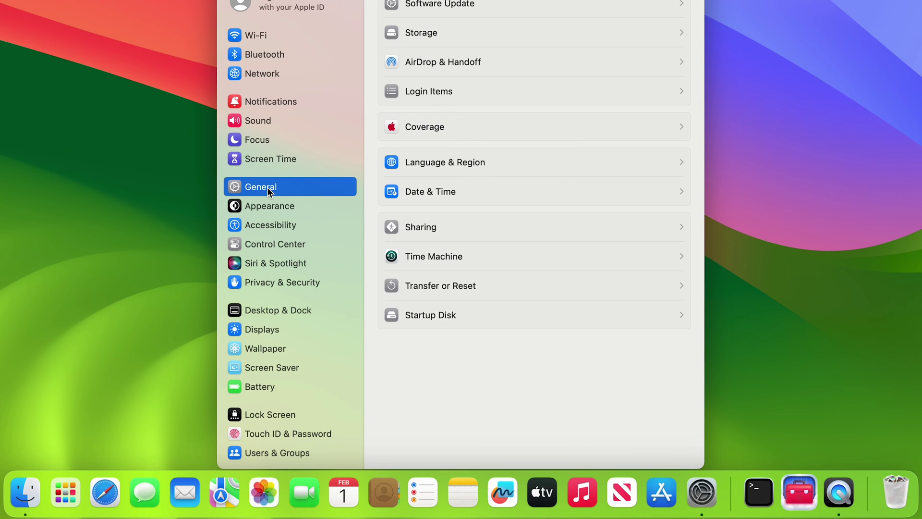
pyautogui.click(464, 317)
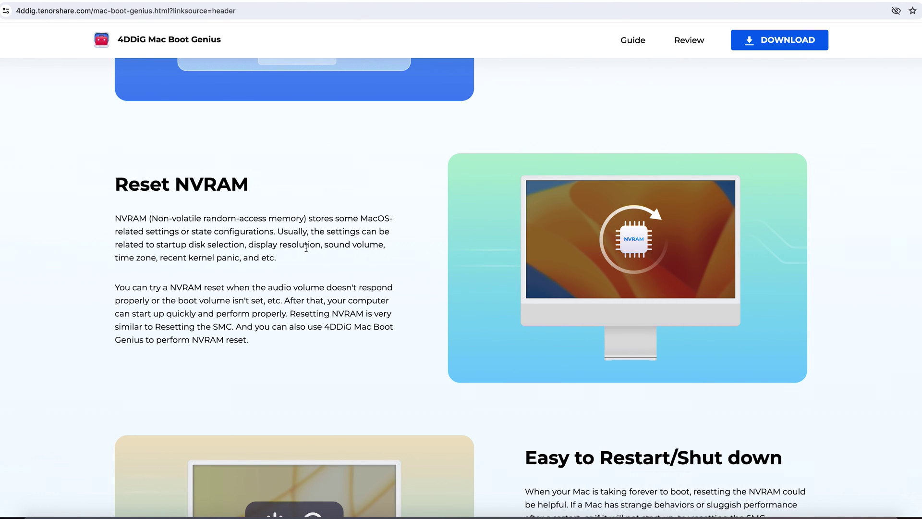
pyautogui.scroll(2, 306, 248)
pyautogui.scroll(2, 306, 248)
pyautogui.scroll(4, 306, 248)
pyautogui.scroll(4, 307, 248)
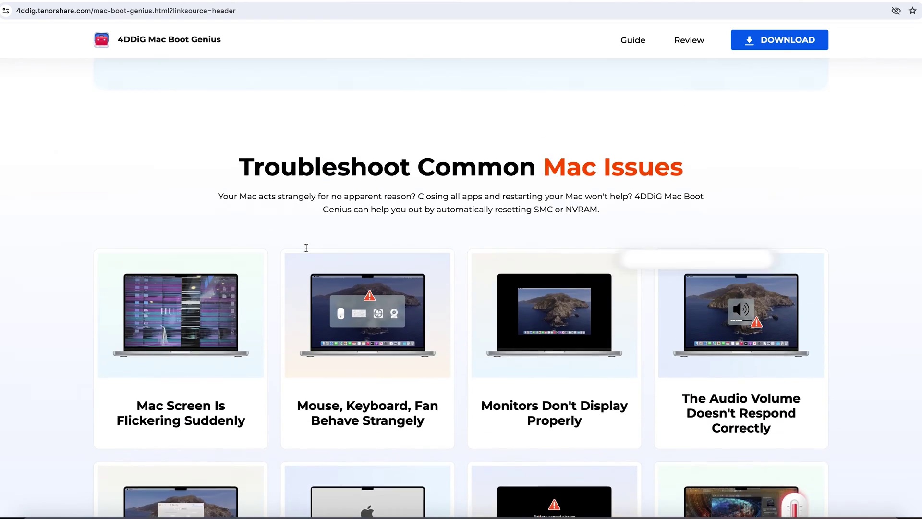
pyautogui.scroll(10, 307, 247)
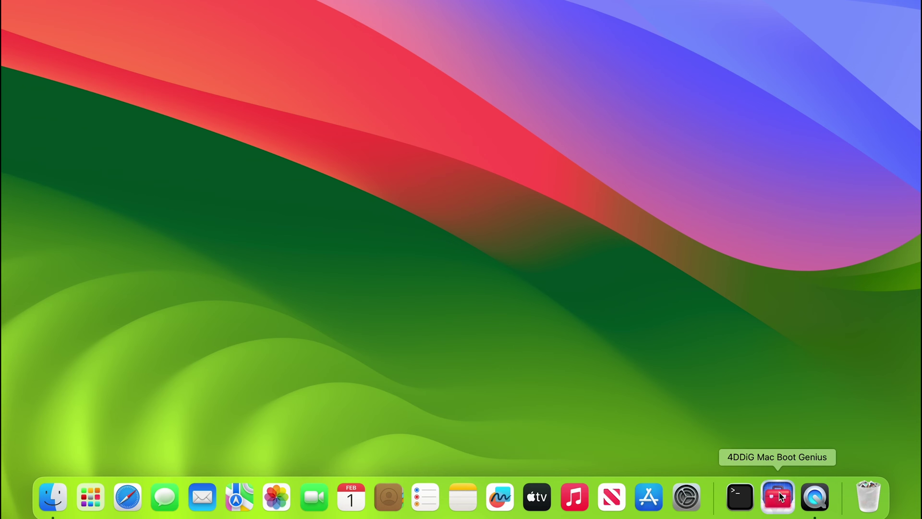
# - Show the Reset NVRAM guide in 4DDiG Mac Boot Genius for disabling System Integrity Protection
pyautogui.click(781, 496)
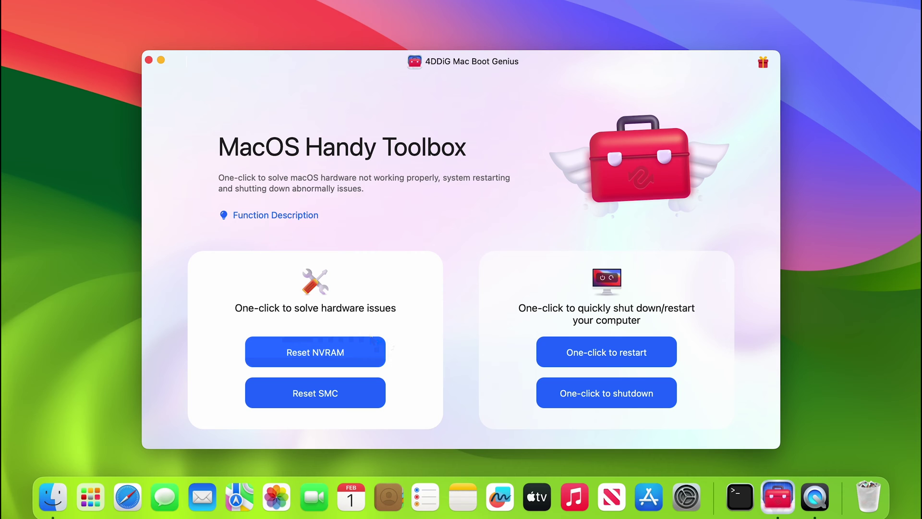
pyautogui.click(325, 347)
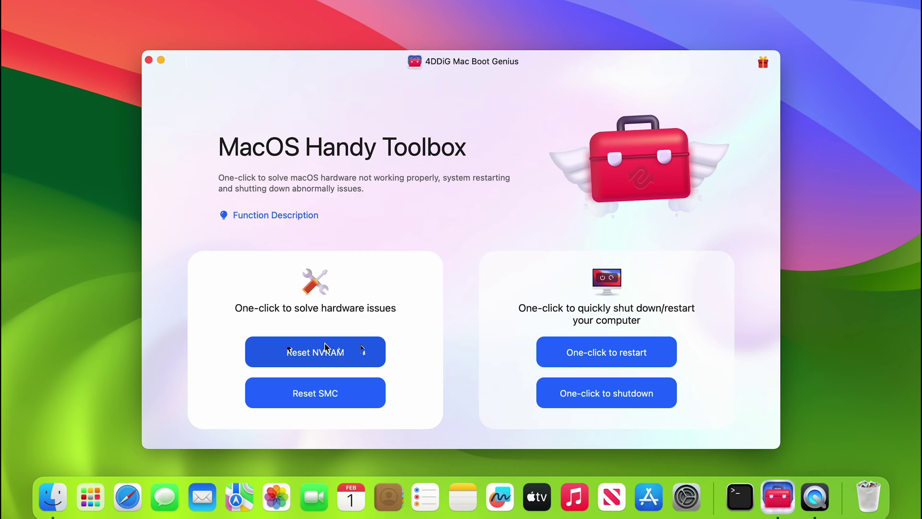
pyautogui.click(363, 351)
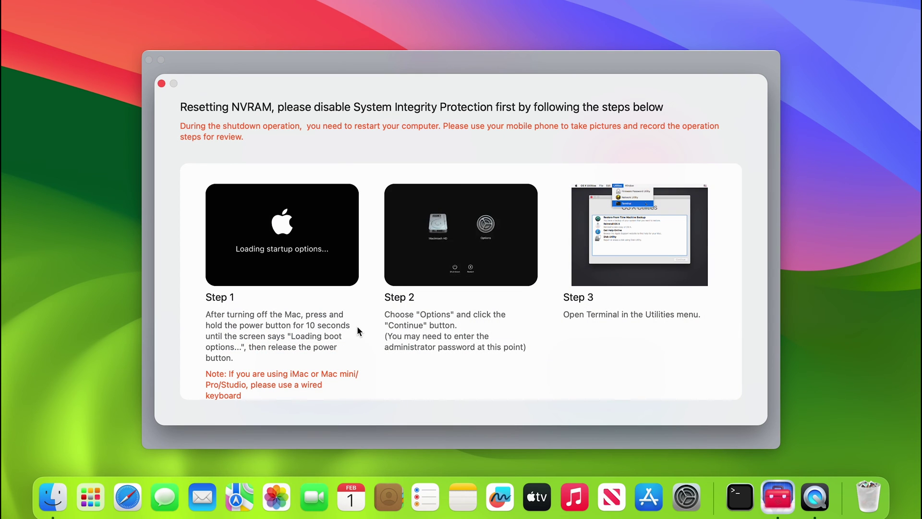
pyautogui.scroll(-2, 357, 324)
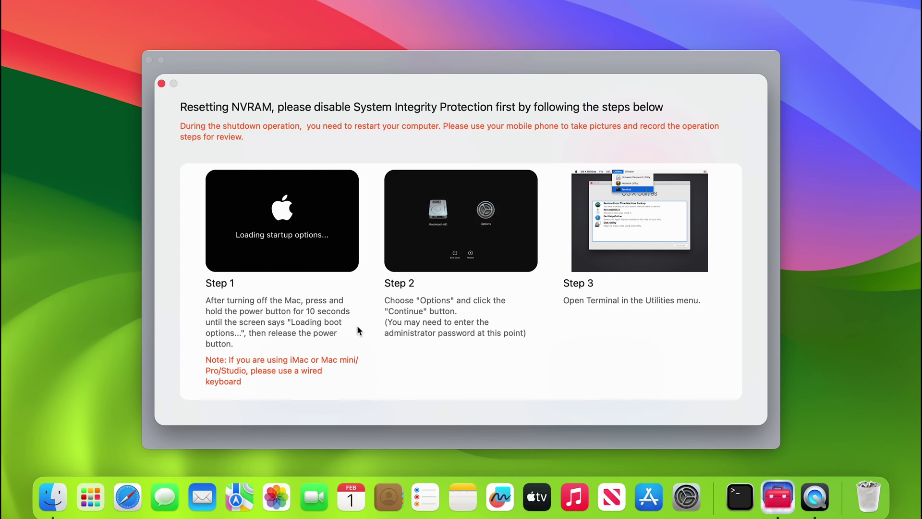
pyautogui.hscroll(2, 357, 326)
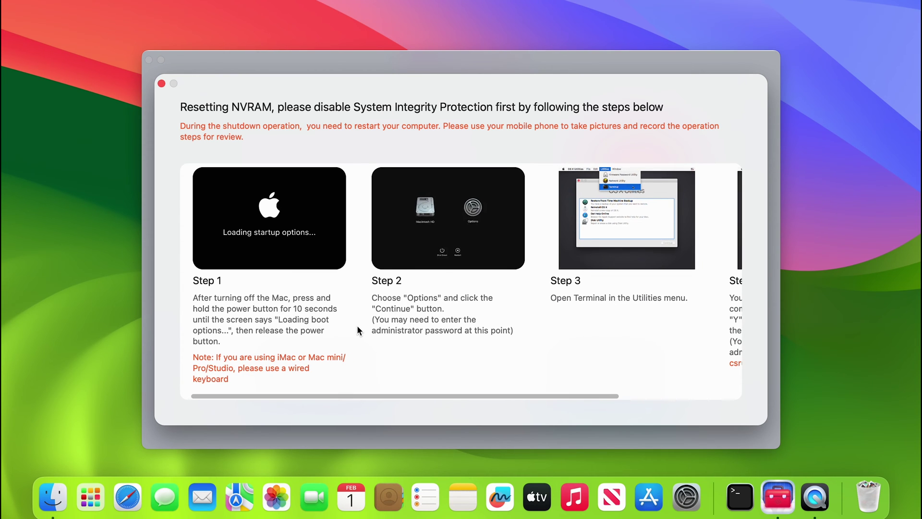
pyautogui.hscroll(2, 358, 326)
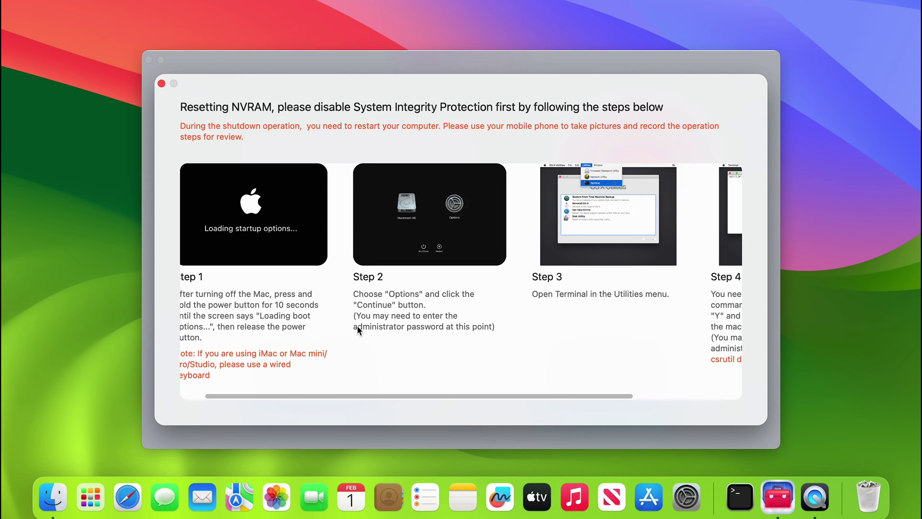
pyautogui.hscroll(3, 357, 324)
pyautogui.hscroll(3, 357, 325)
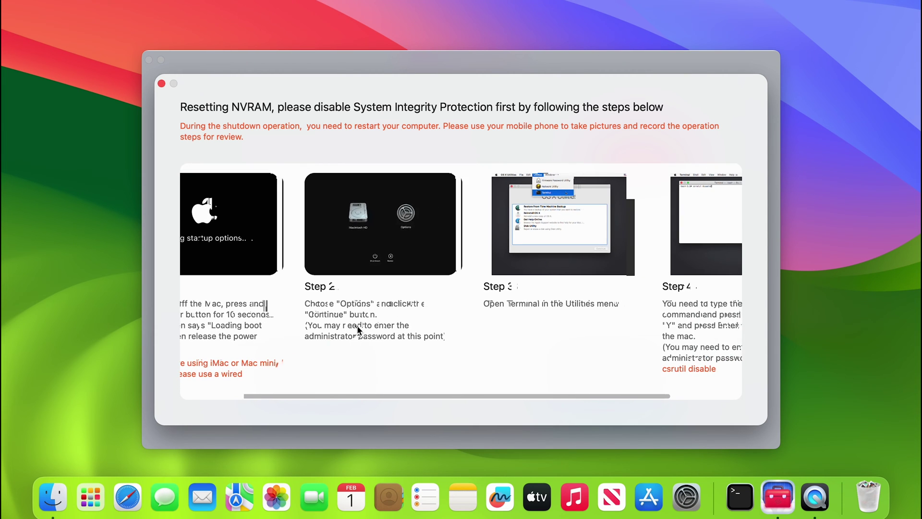
pyautogui.hscroll(2, 356, 325)
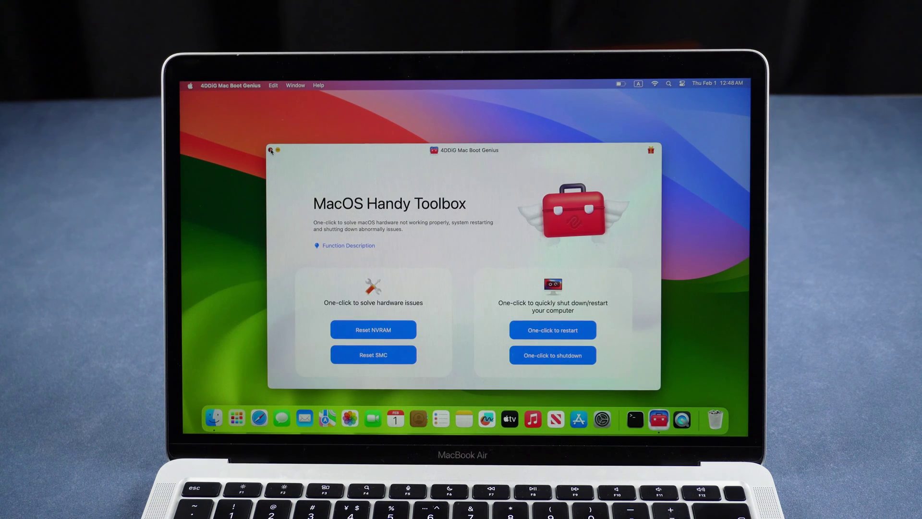
# - Close the toolbox and shut down the Mac from the Apple menu
pyautogui.click(270, 150)
pyautogui.click(190, 85)
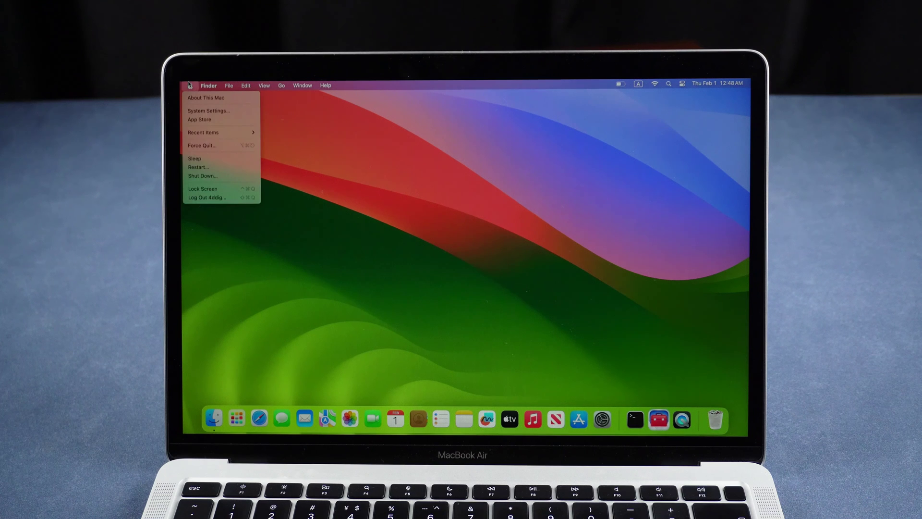
pyautogui.click(202, 175)
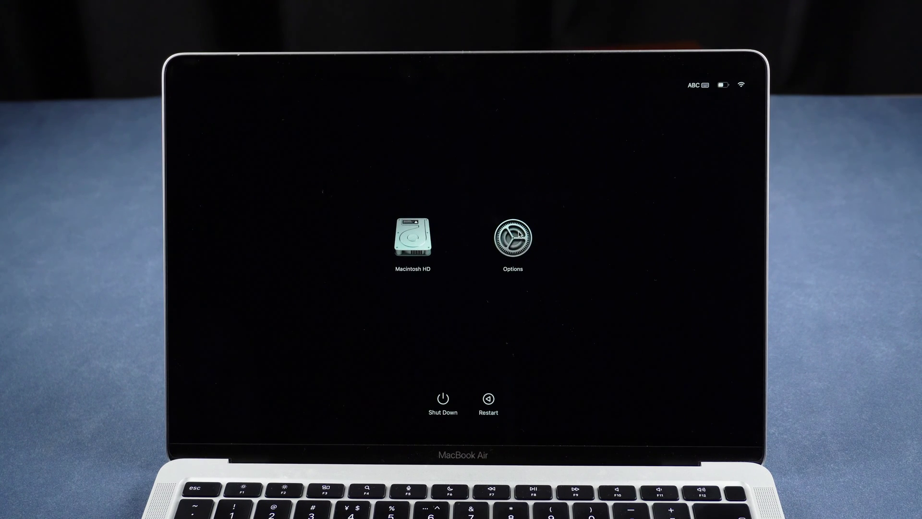
# - Boot from Options into macOS Recovery and launch Terminal from Utilities
pyautogui.click(519, 235)
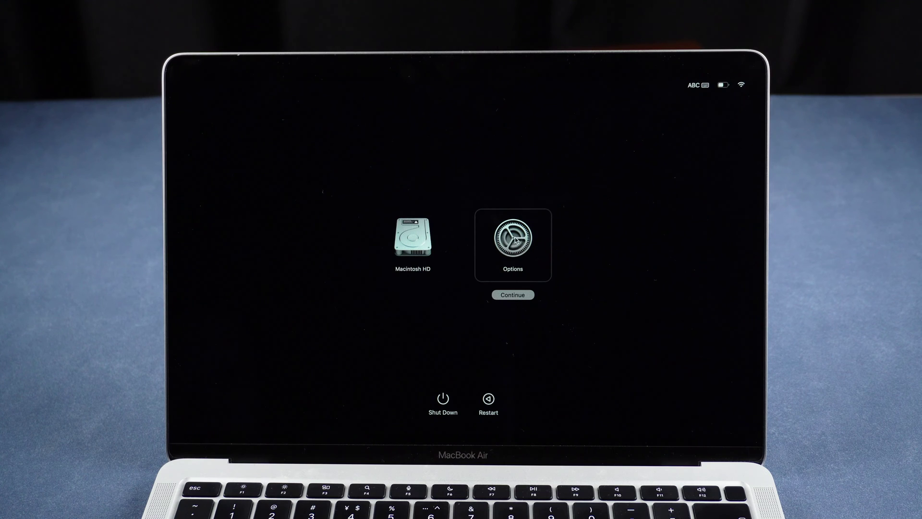
pyautogui.click(513, 295)
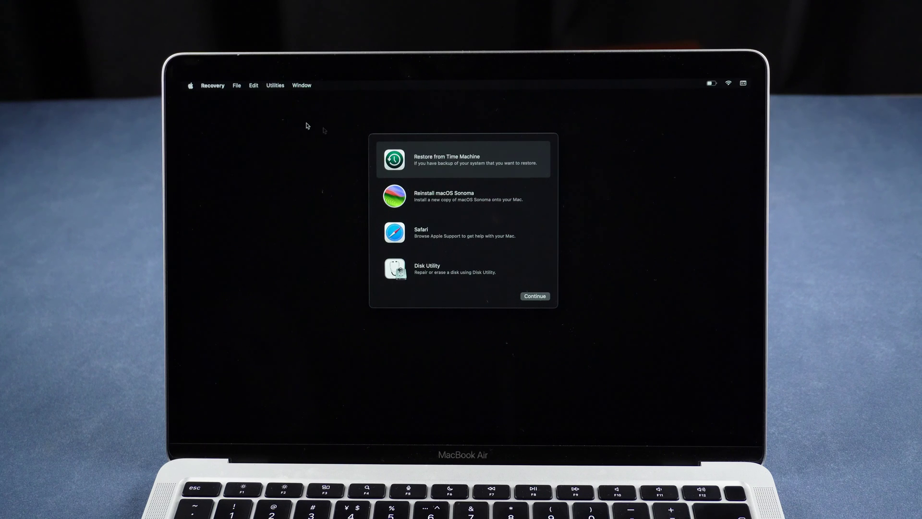
pyautogui.click(275, 85)
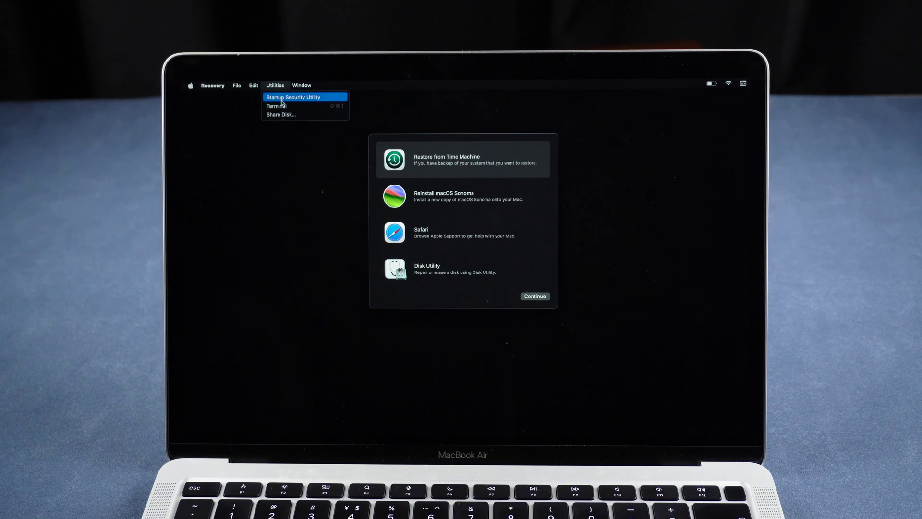
pyautogui.click(293, 108)
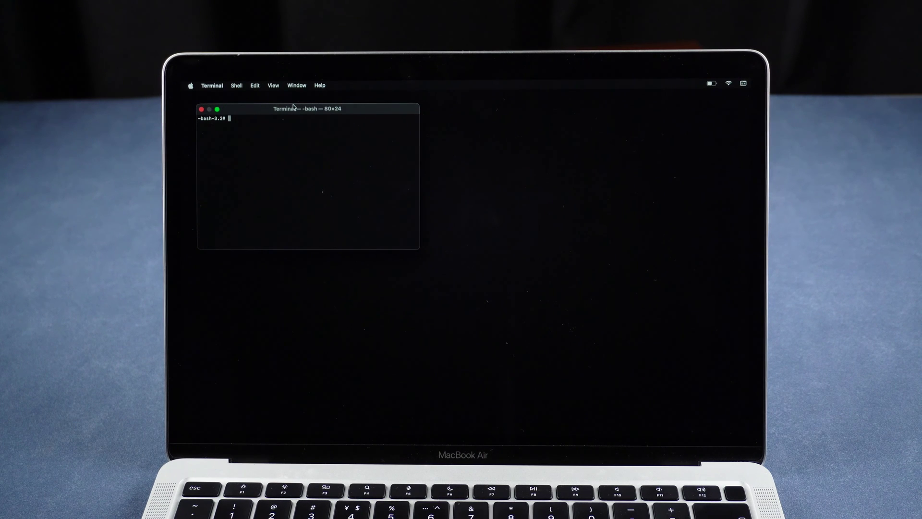
pyautogui.write('csru')
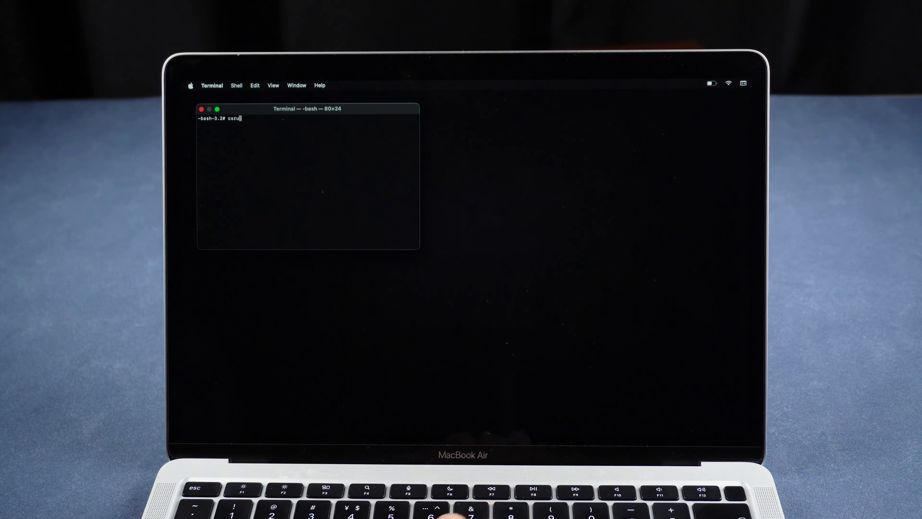
pyautogui.write('til')
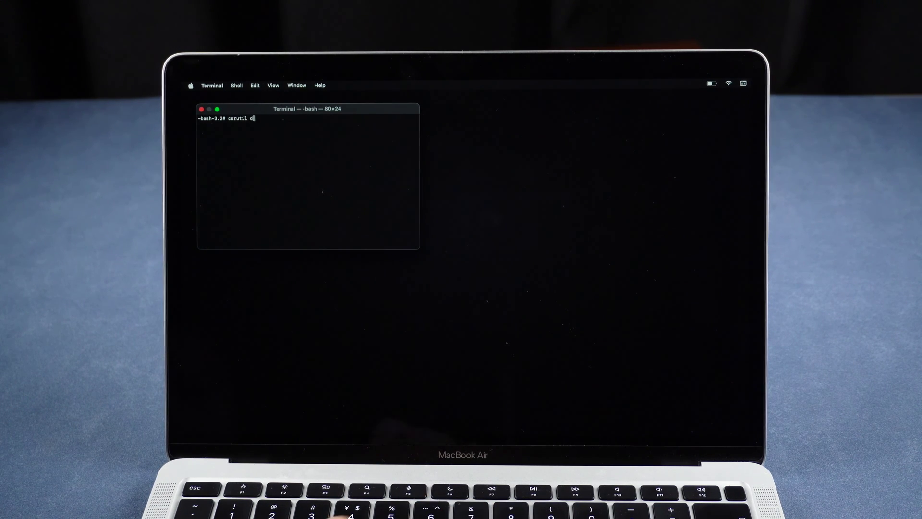
pyautogui.write(' disable')
# - Disable System Integrity Protection with csrutil disable, confirming with y and the password, then restart
pyautogui.press('Return')
pyautogui.write('y')
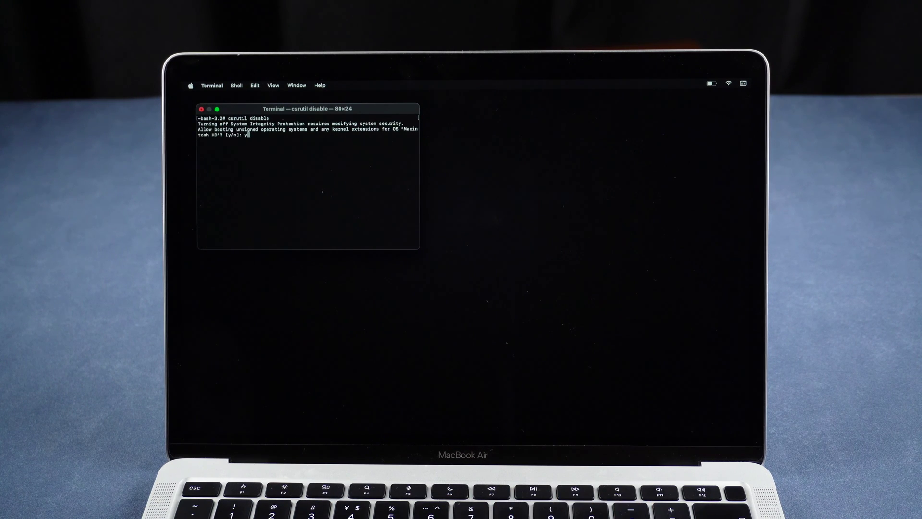
pyautogui.press('Return')
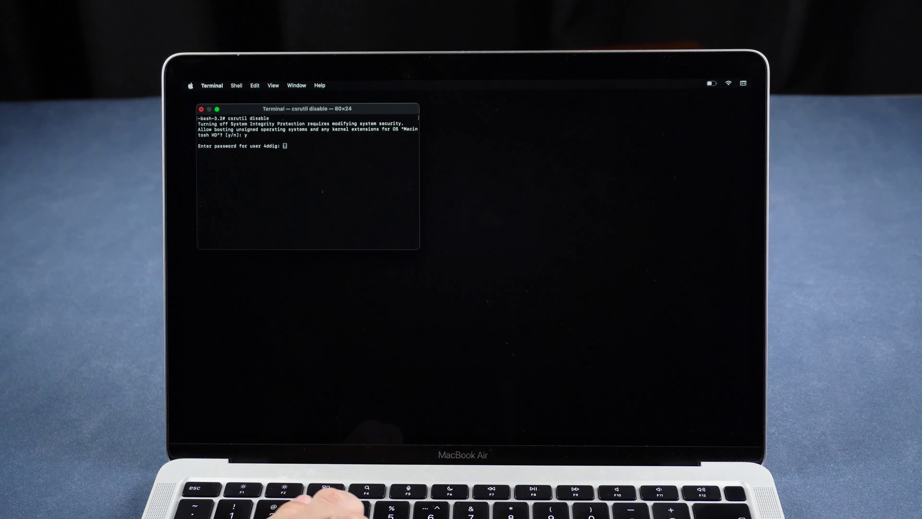
pyautogui.press('Return')
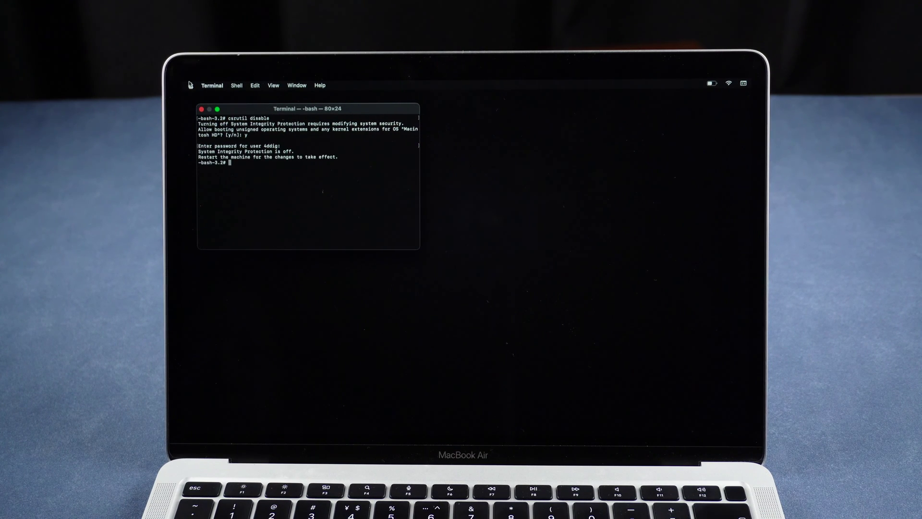
pyautogui.click(190, 85)
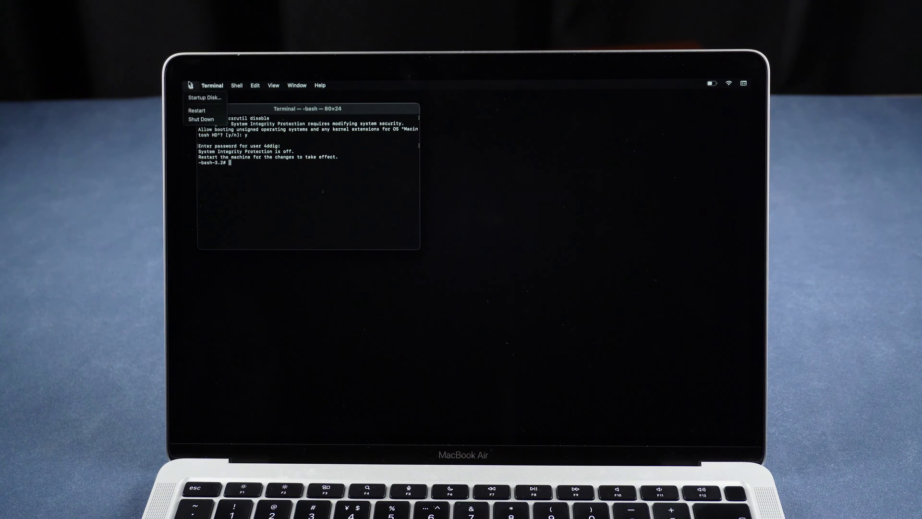
pyautogui.click(198, 110)
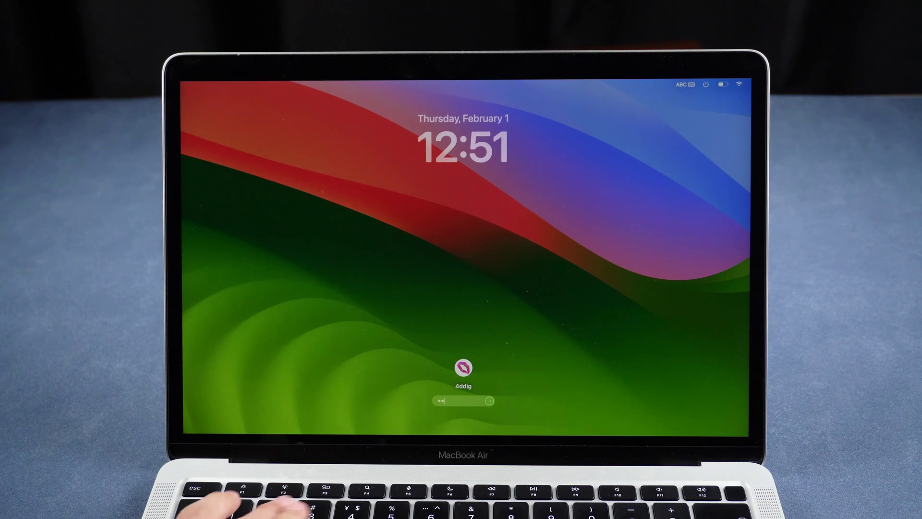
pyautogui.write('•••••')
# - Log in and run Reset NVRAM in 4DDiG Mac Boot Genius, authorizing with the password
pyautogui.press('Return')
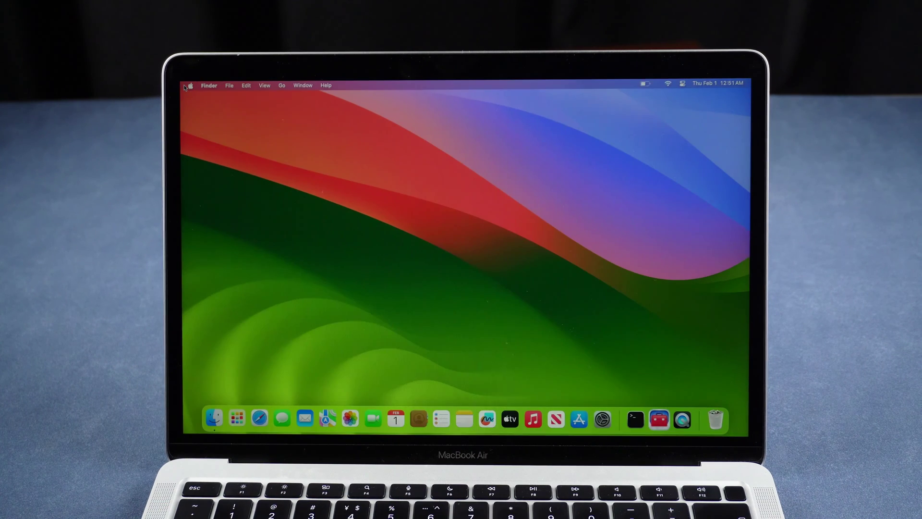
pyautogui.click(652, 418)
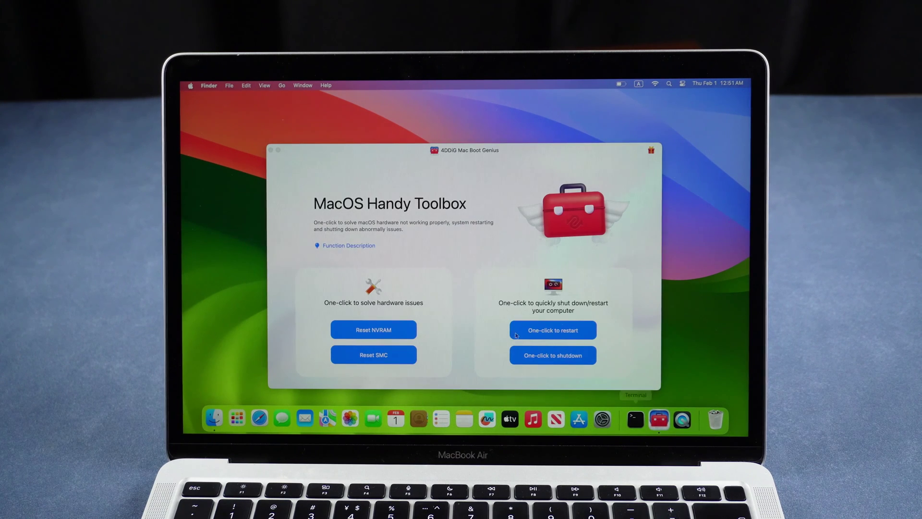
pyautogui.click(393, 326)
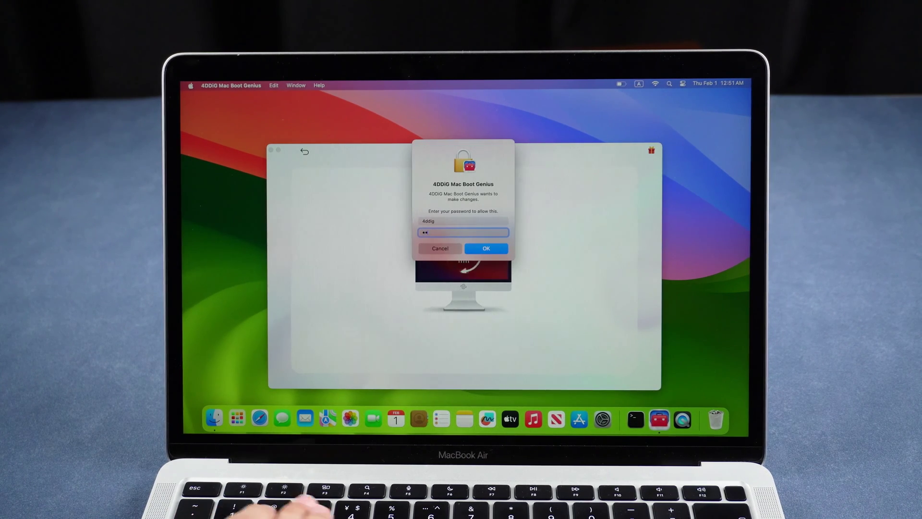
pyautogui.write('•••••')
pyautogui.press('Return')
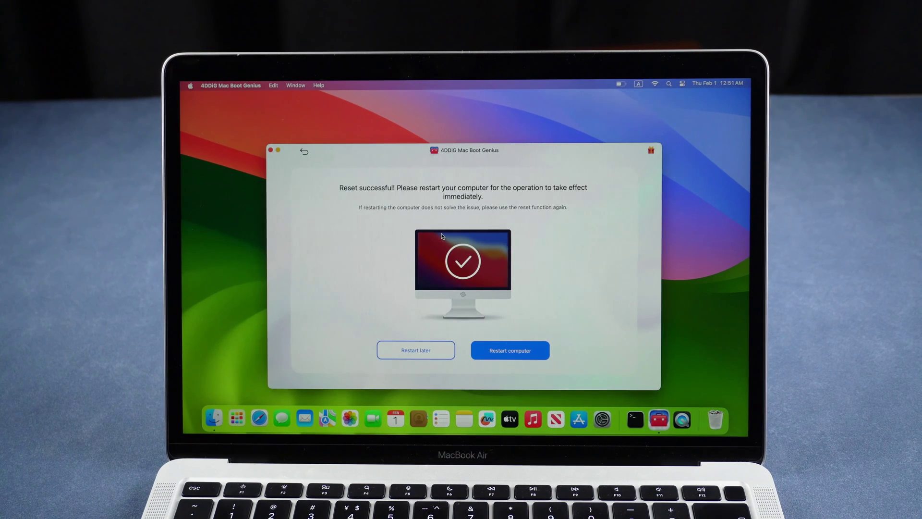
# - Approve the computer restart with the password and choose Restart now
pyautogui.click(523, 351)
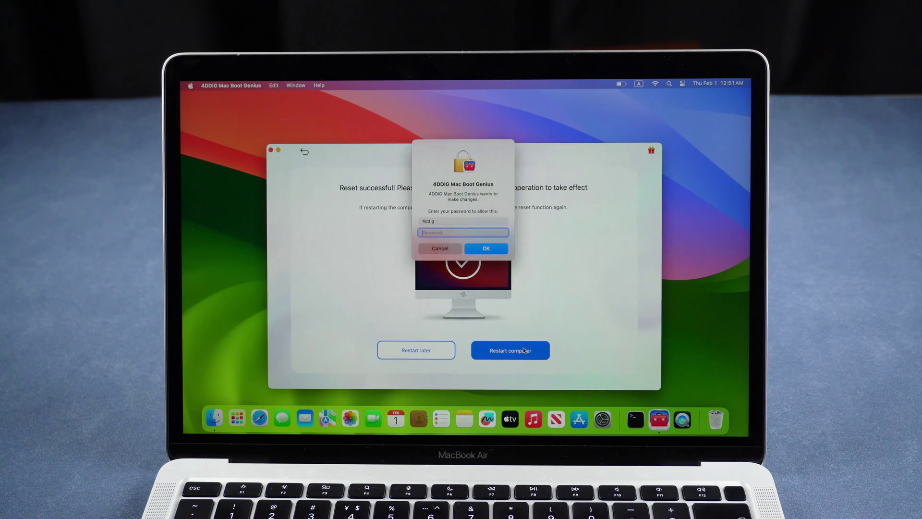
pyautogui.write('••')
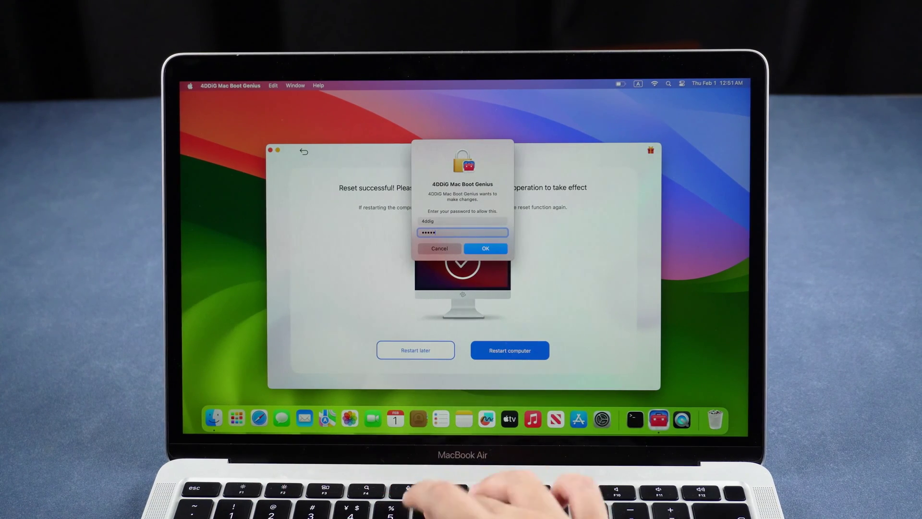
pyautogui.press('Return')
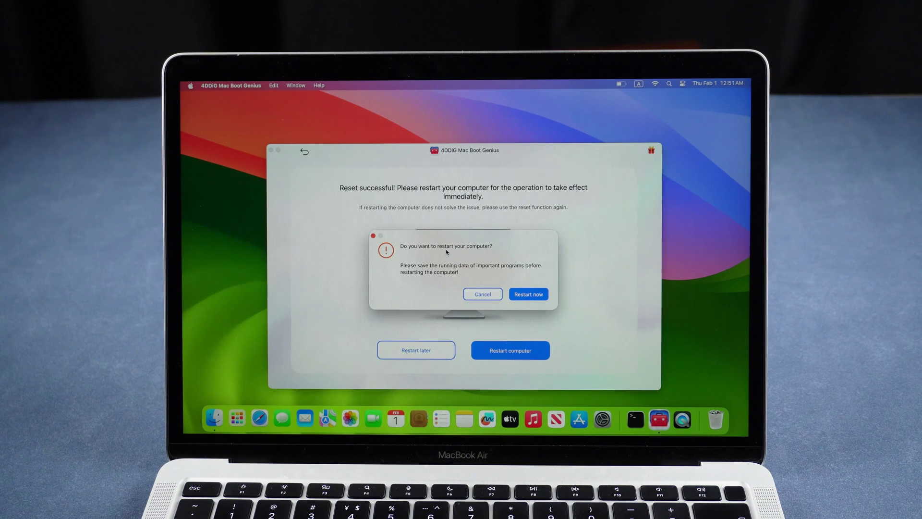
pyautogui.click(530, 295)
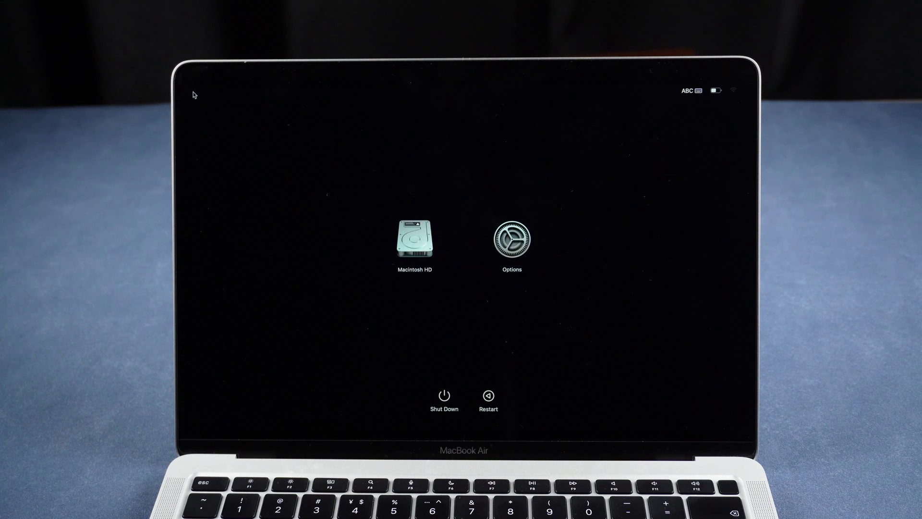
# - Boot from Options into macOS Recovery and launch Disk Utility
pyautogui.click(516, 245)
pyautogui.click(512, 294)
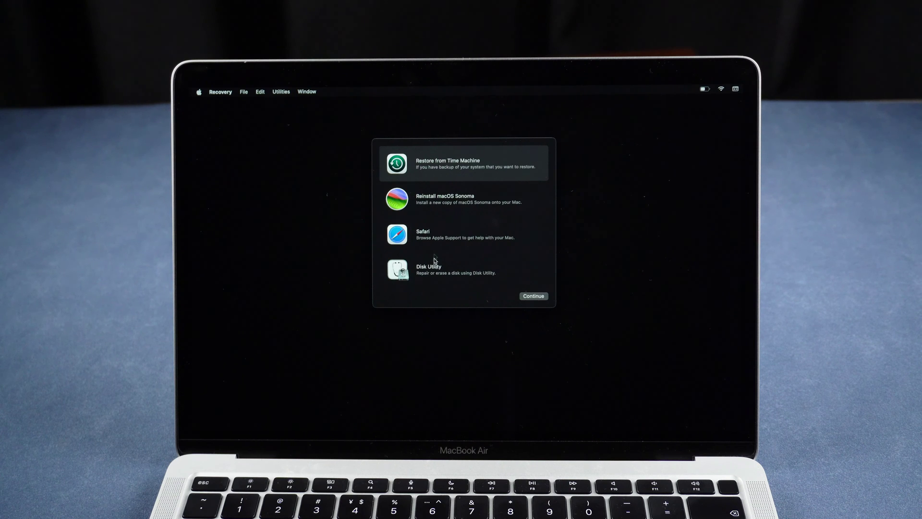
pyautogui.click(421, 274)
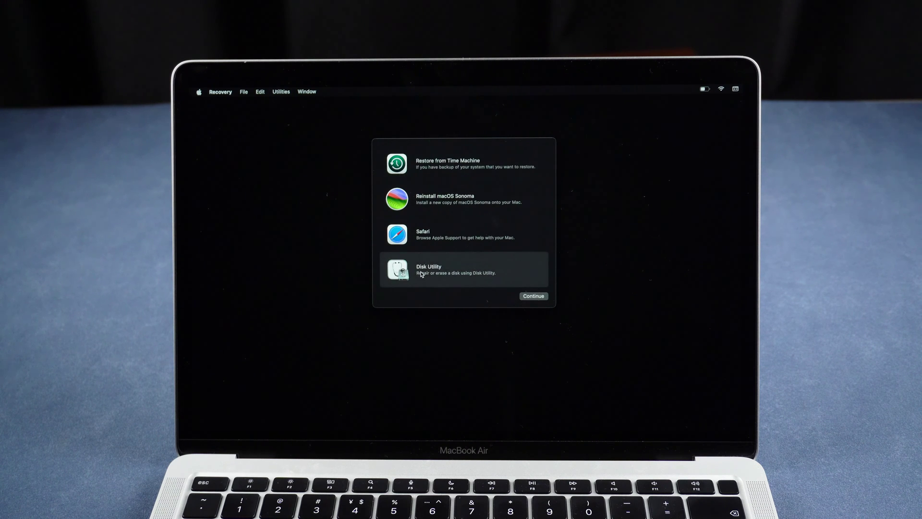
pyautogui.click(533, 297)
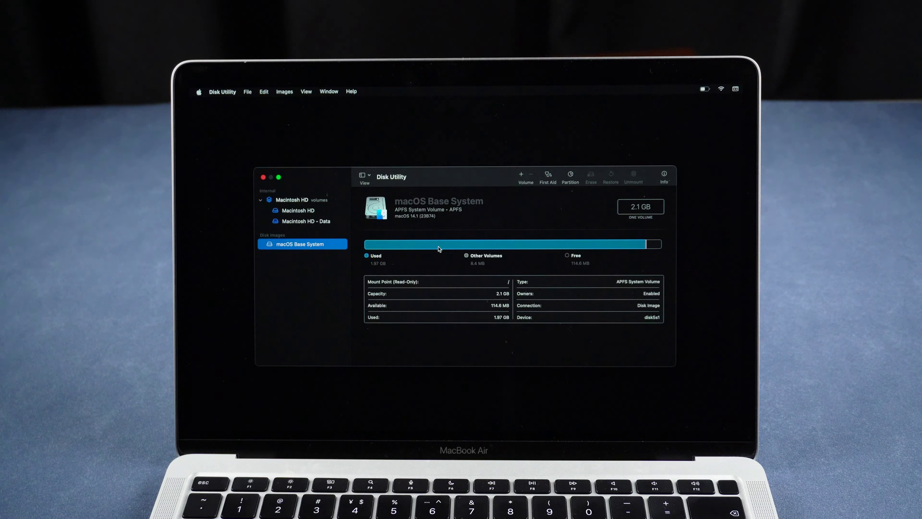
# - Run First Aid on the Macintosh HD volume
pyautogui.click(300, 202)
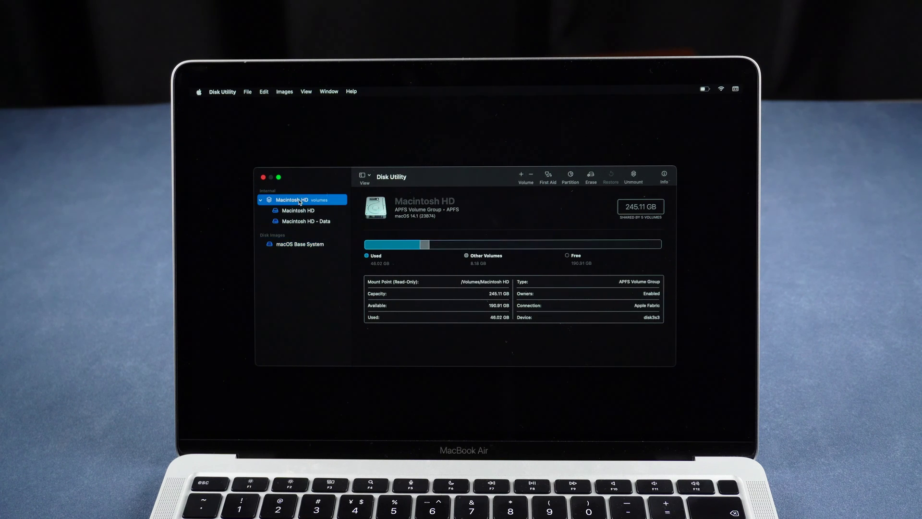
pyautogui.click(549, 178)
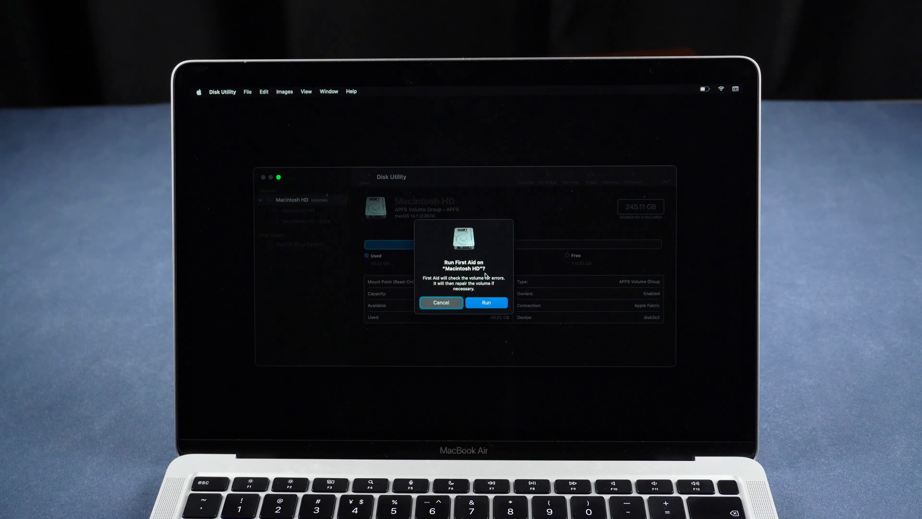
pyautogui.click(489, 305)
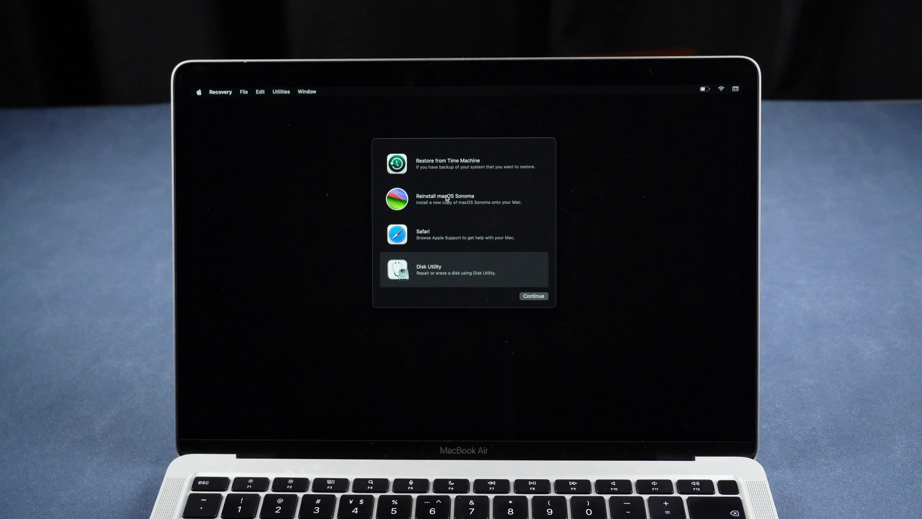
# - Choose Reinstall macOS Sonoma and continue through the installer's first screen
pyautogui.click(448, 199)
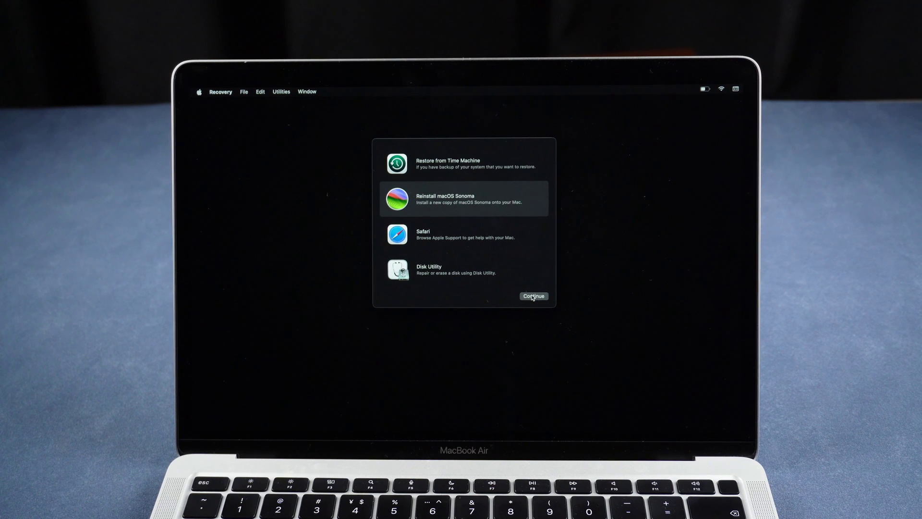
pyautogui.click(530, 295)
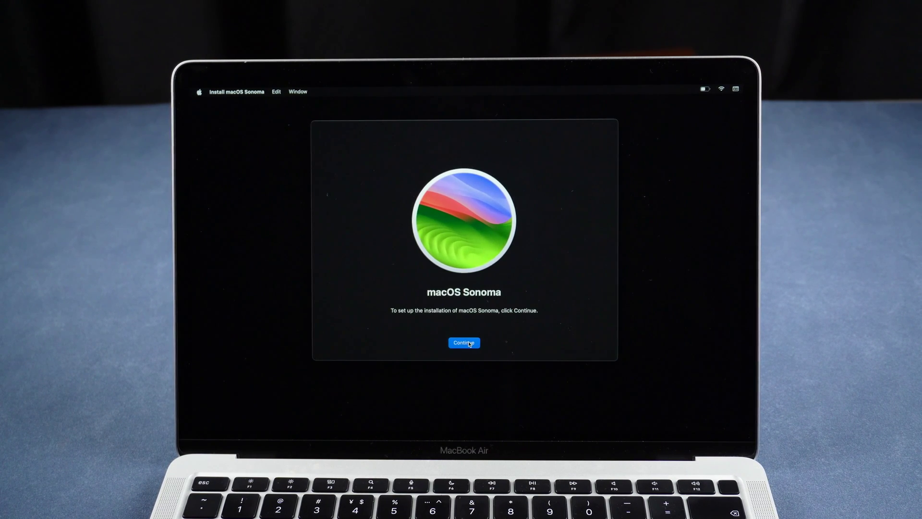
pyautogui.click(465, 344)
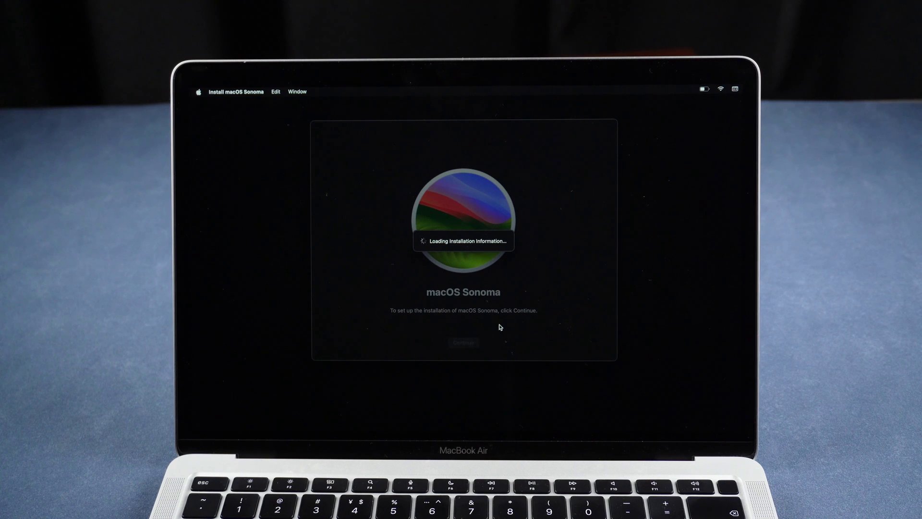